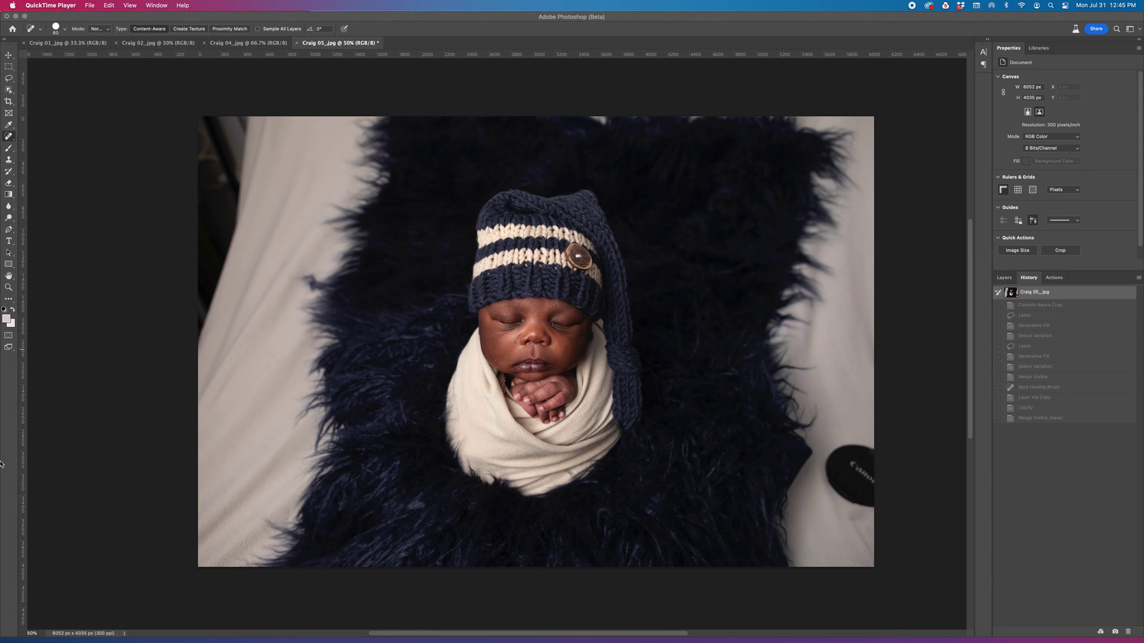
Lasso the photo's left side up to the fur and replace it using Generative Fill without a prompt, keeping the third variation.
mouse_move(2, 452)
click(9, 81)
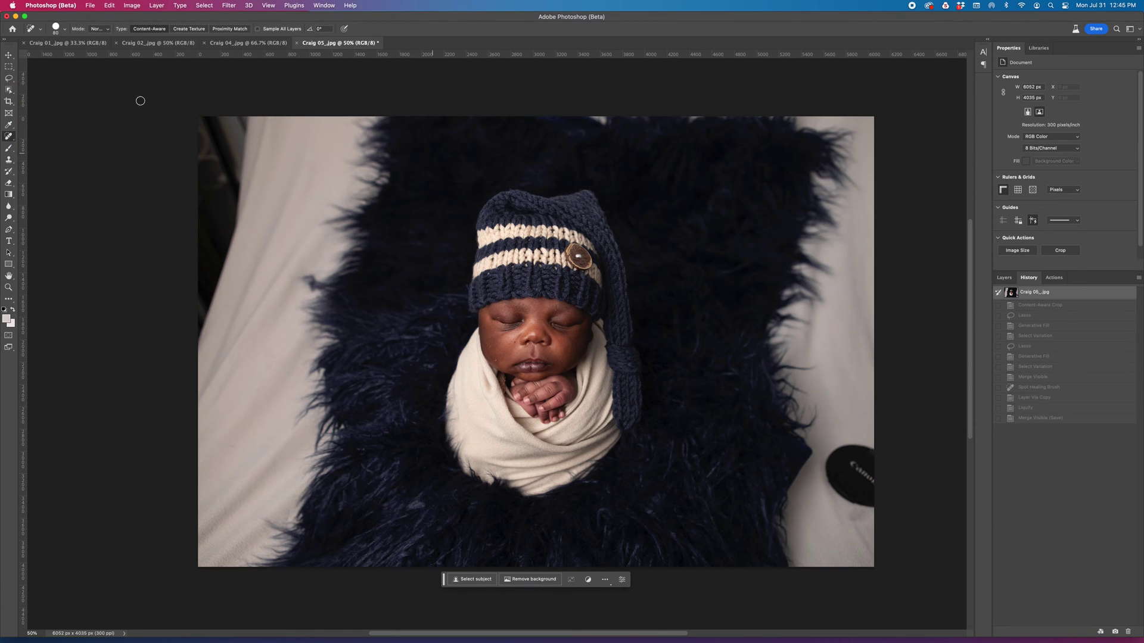
click(13, 82)
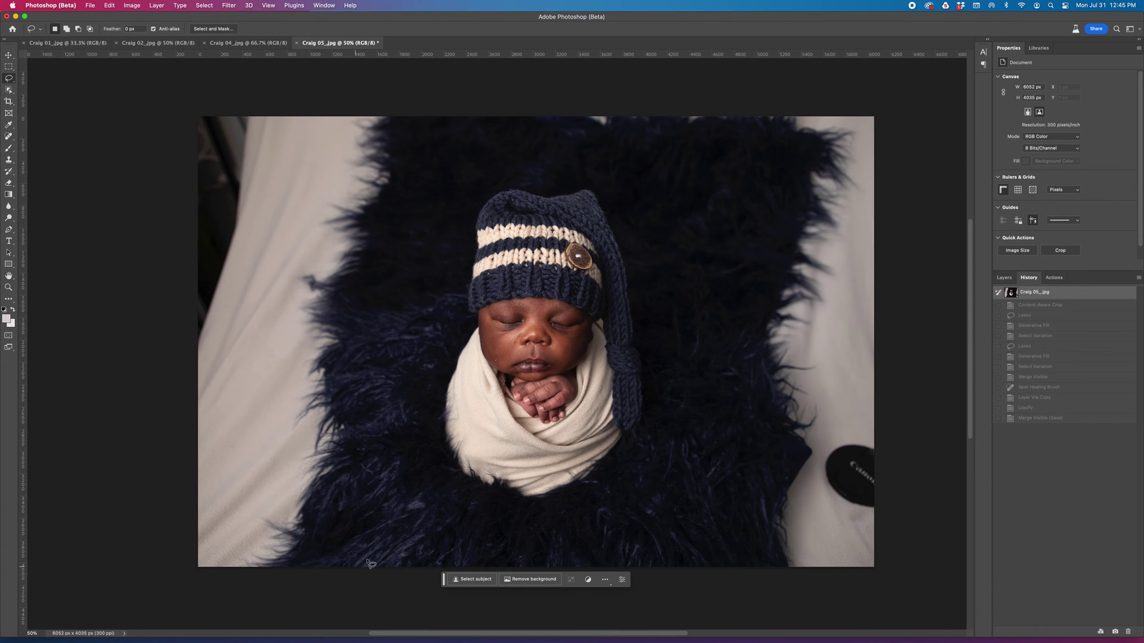
mouse_move(440, 110)
mouse_down()
mouse_move(169, 96)
mouse_move(133, 418)
mouse_move(133, 588)
mouse_move(144, 606)
mouse_move(215, 623)
mouse_move(335, 624)
mouse_move(377, 611)
mouse_move(394, 573)
mouse_move(441, 124)
mouse_up()
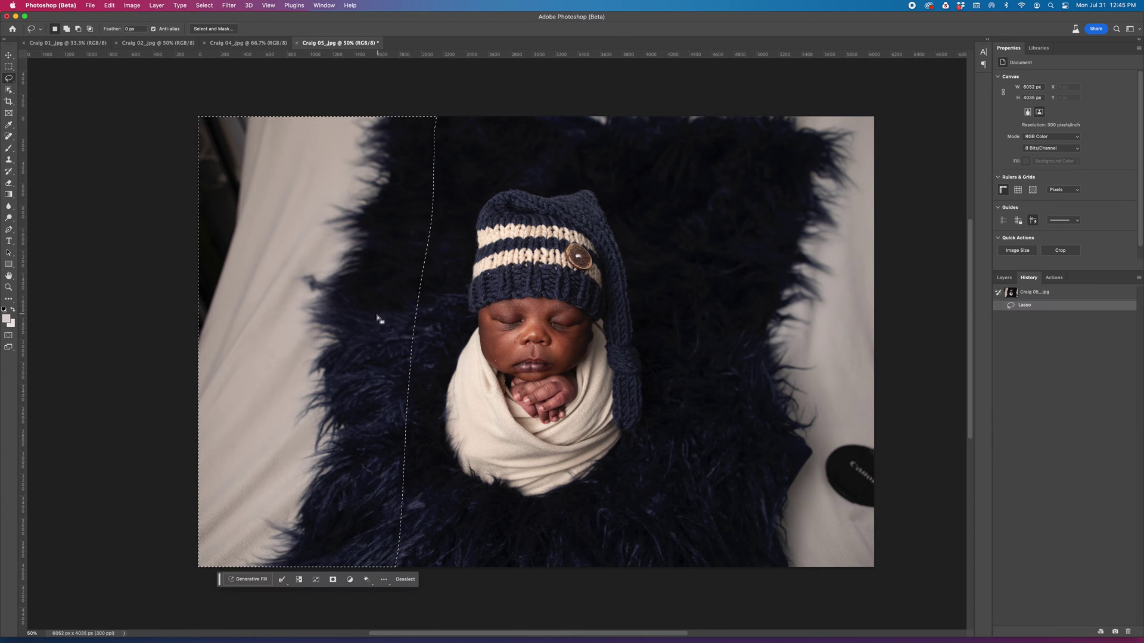
click(247, 581)
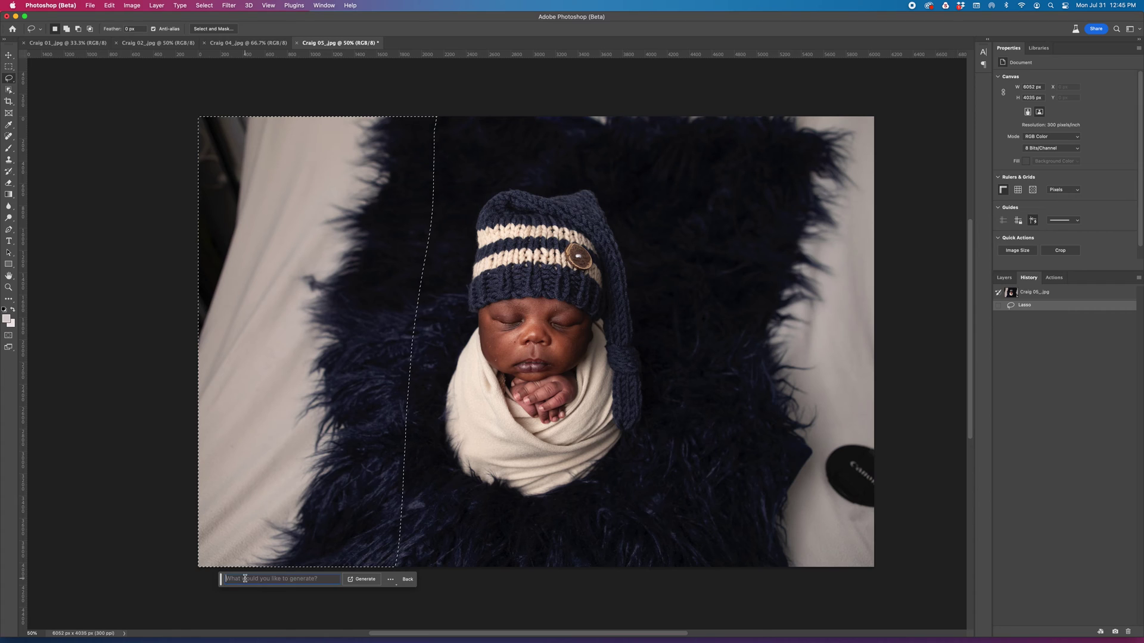
click(357, 582)
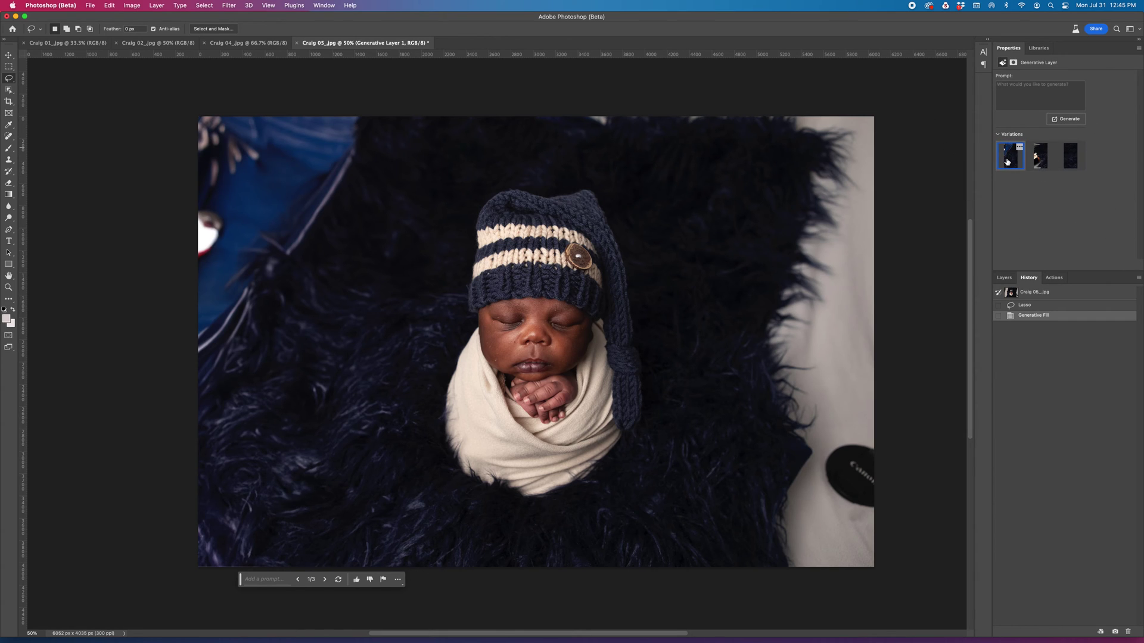
click(1040, 164)
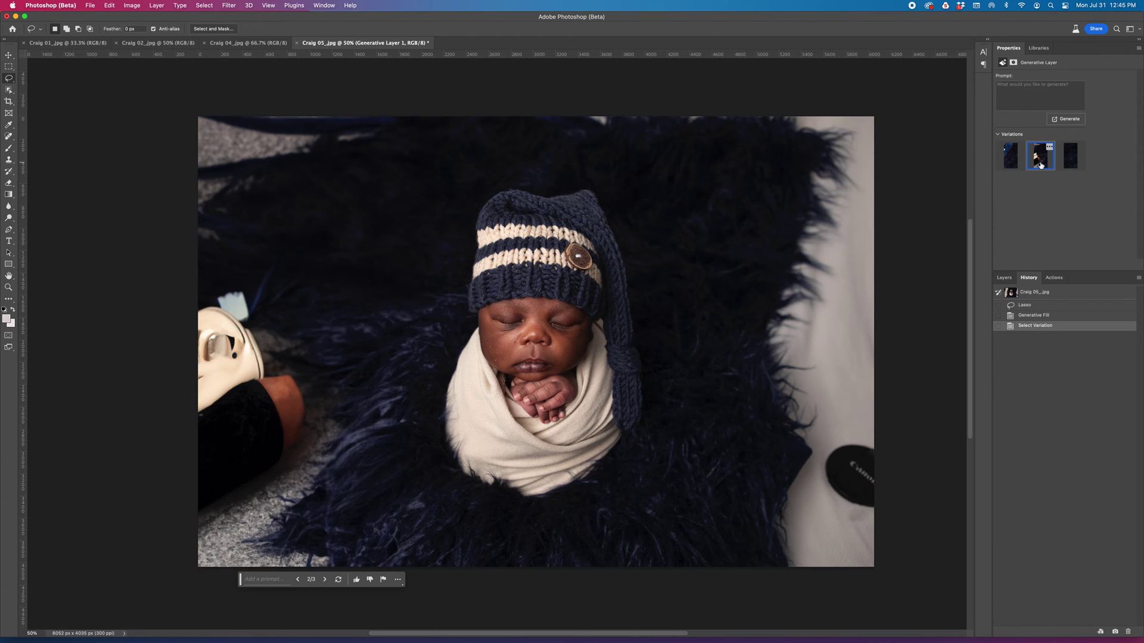
click(1071, 168)
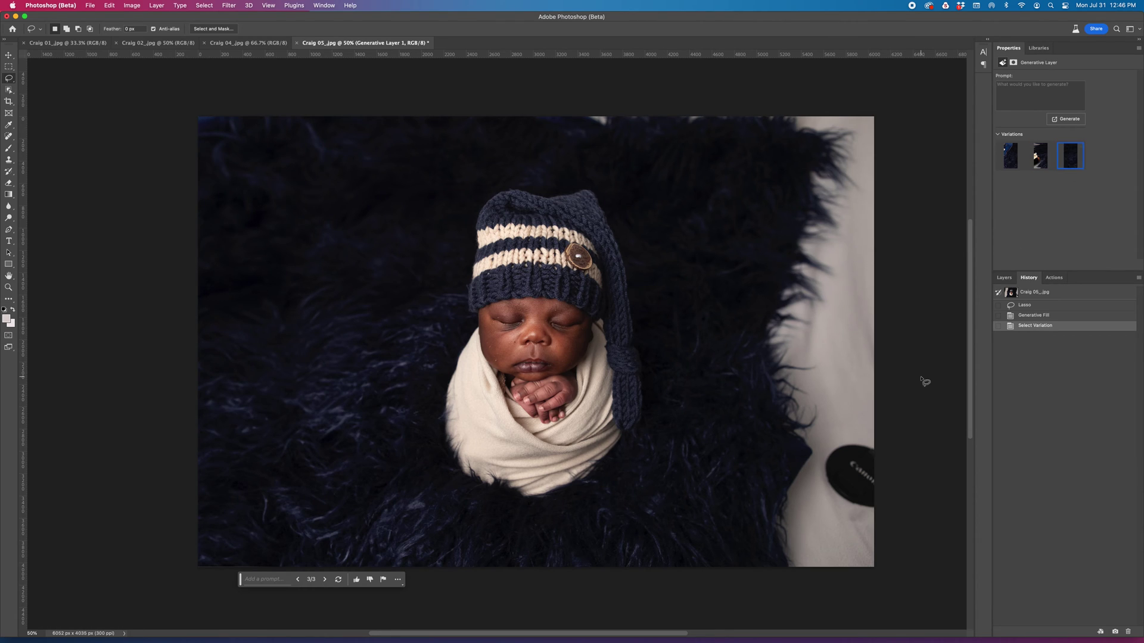
On the Background layer, lasso the right side with the lens cap and run Generative Fill without a prompt, keeping the second variation.
click(1004, 278)
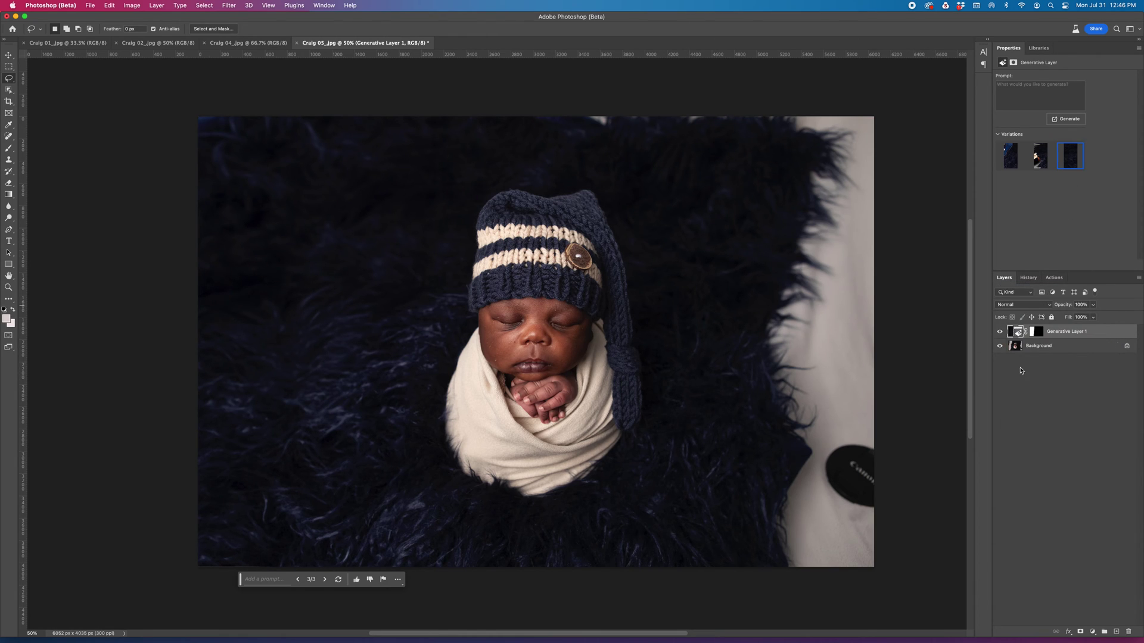
click(1038, 346)
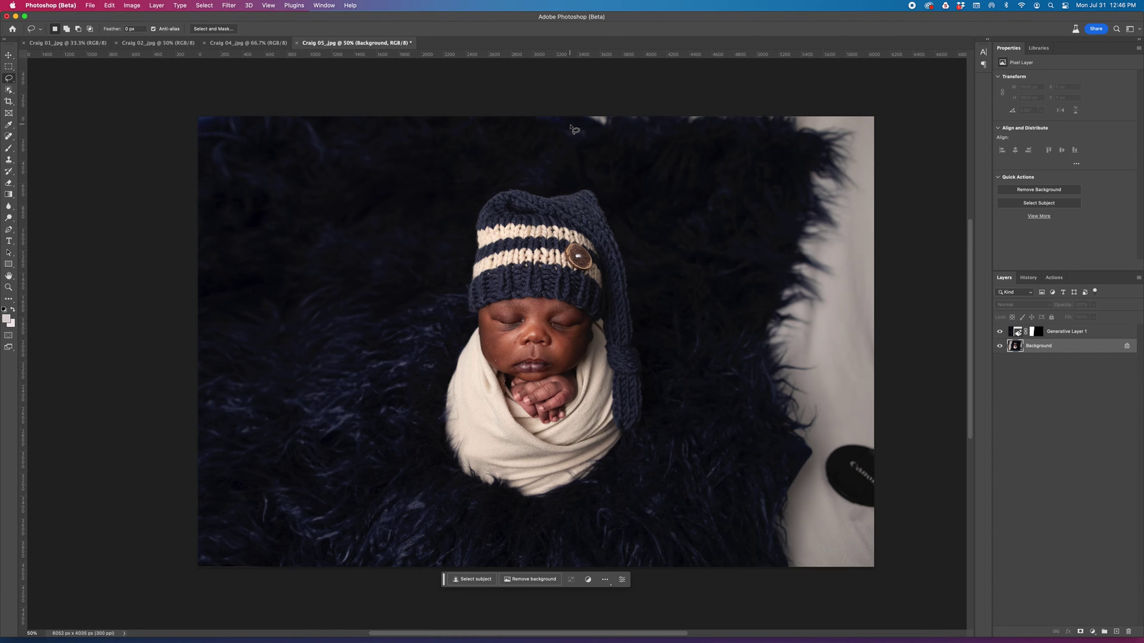
mouse_move(887, 112)
mouse_down()
mouse_move(734, 105)
mouse_move(699, 581)
mouse_move(811, 621)
mouse_move(922, 620)
mouse_move(942, 445)
mouse_move(923, 134)
mouse_move(905, 112)
mouse_move(777, 114)
mouse_up()
click(718, 579)
click(839, 583)
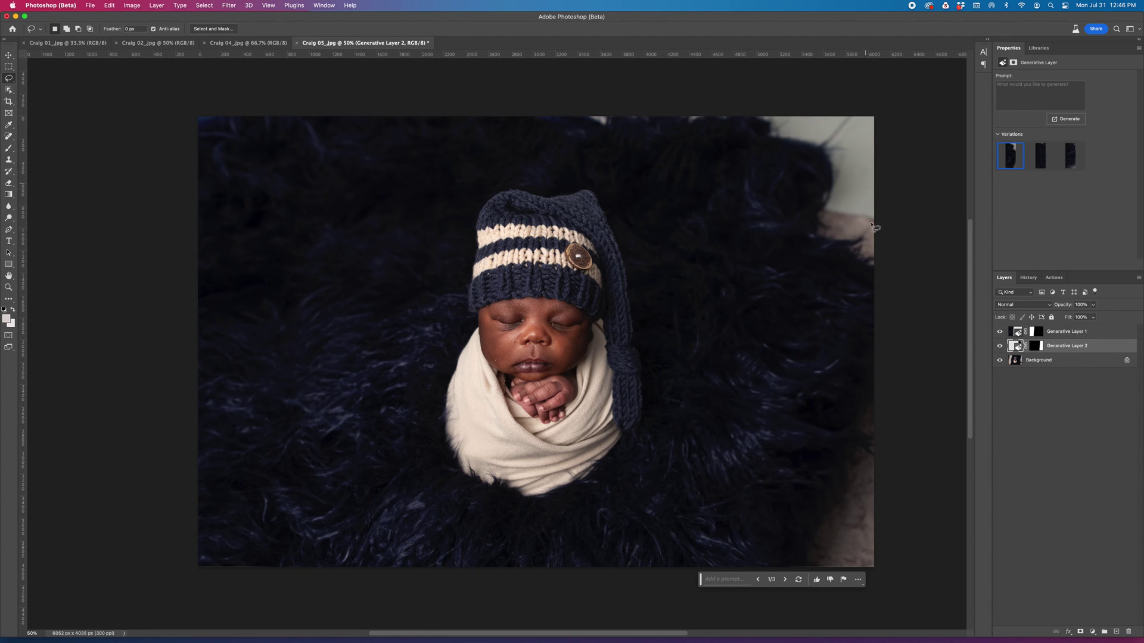
click(1042, 160)
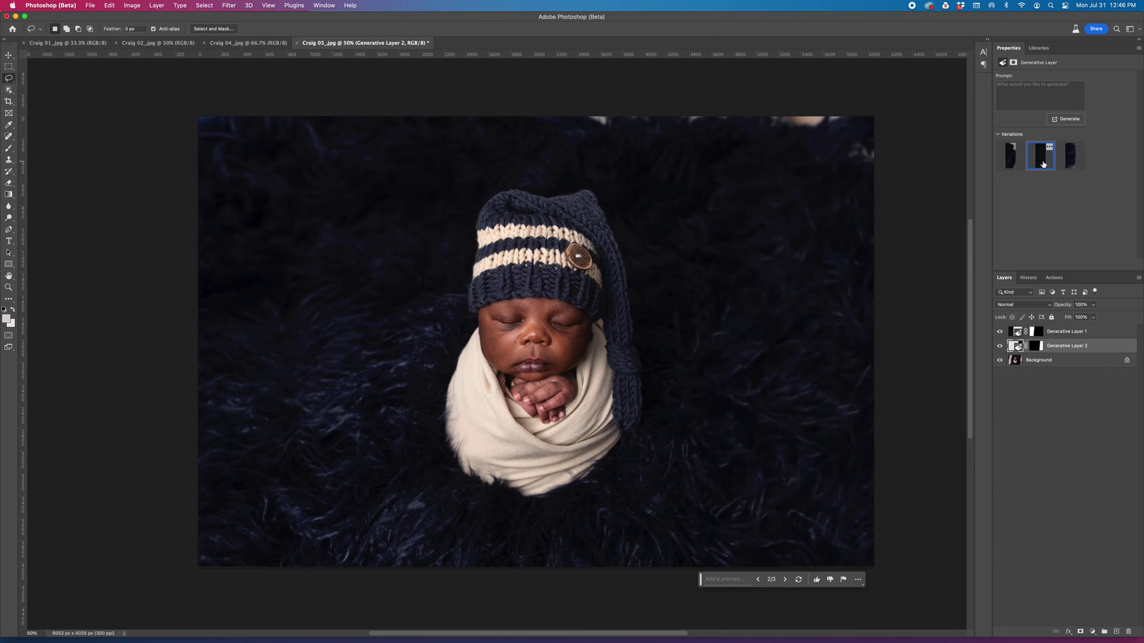
click(1072, 160)
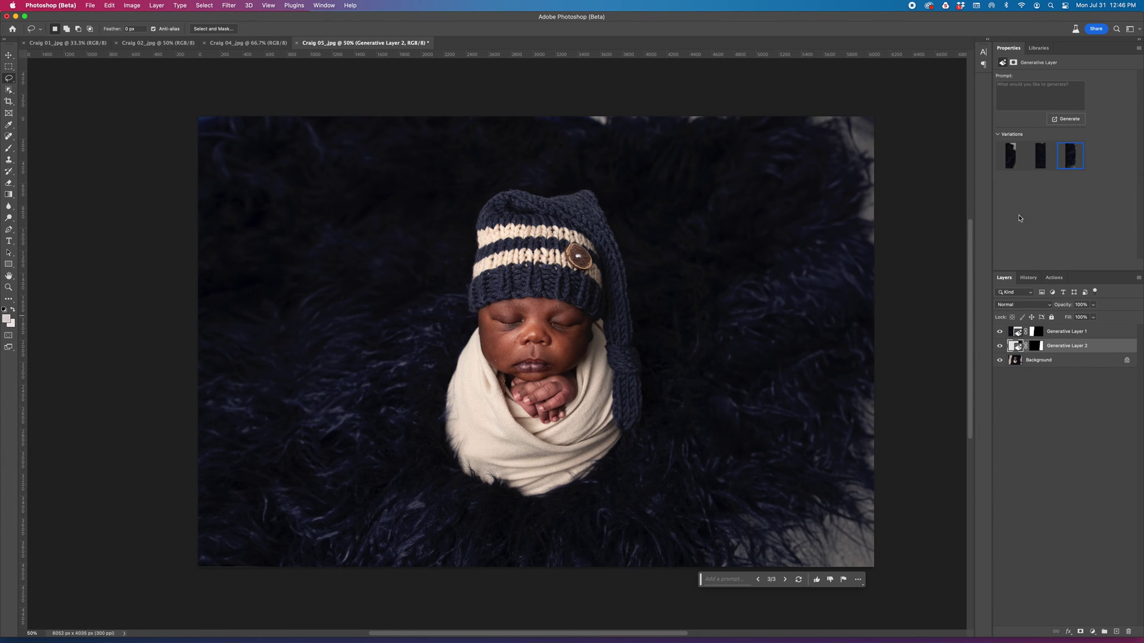
click(1043, 162)
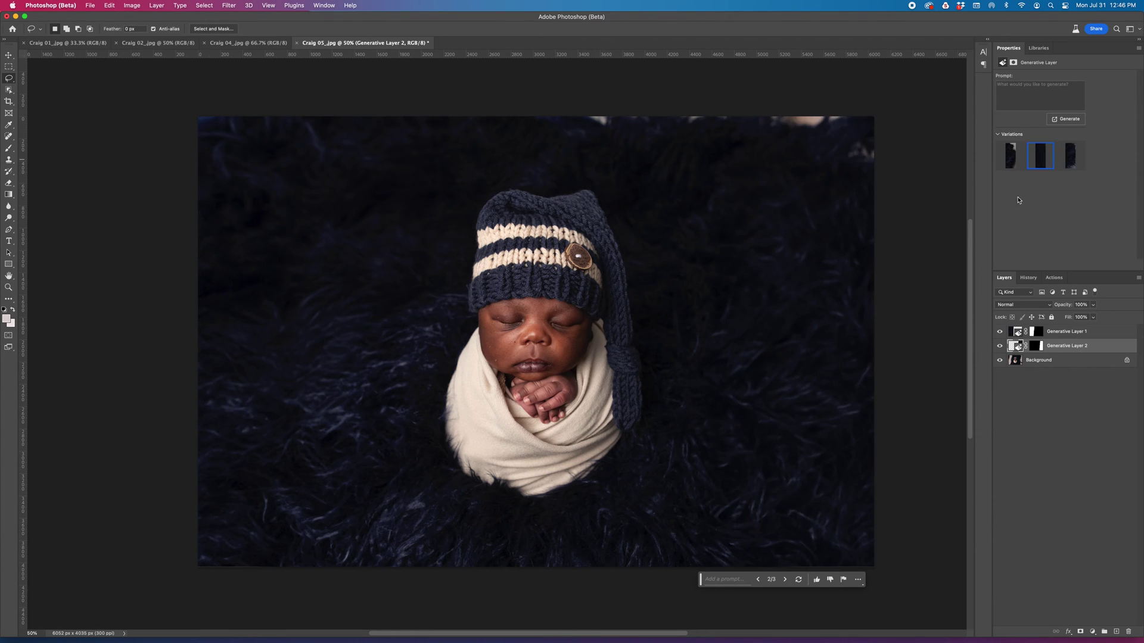
Merge the generative layers into the Background and duplicate the merged layer for retouching.
click(1065, 360)
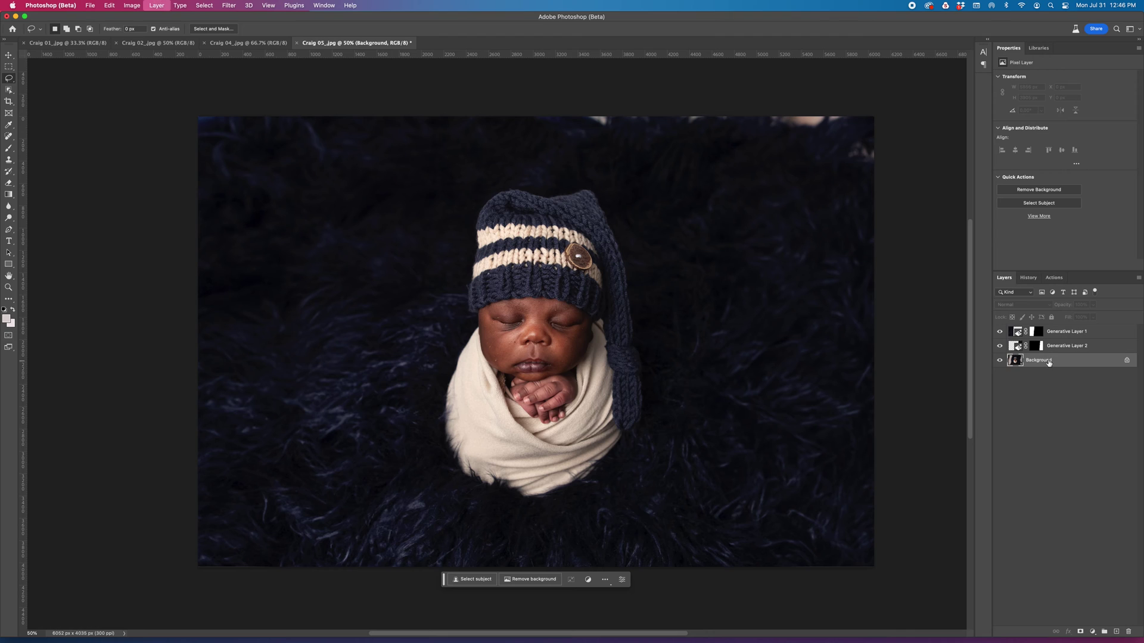
key(super+shift+e)
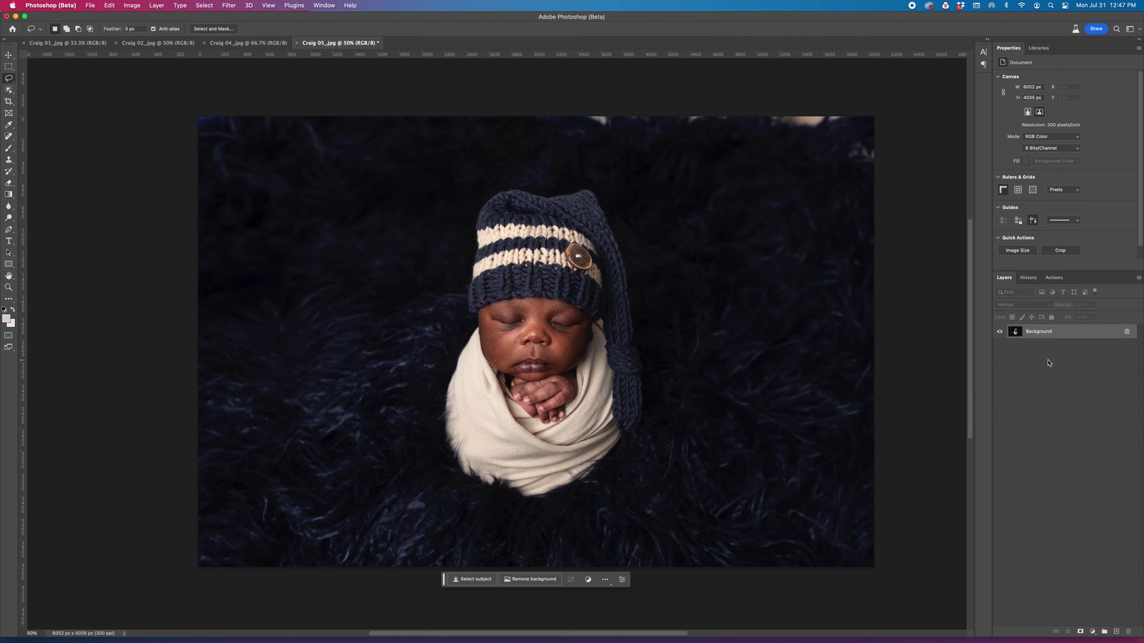
key(s)
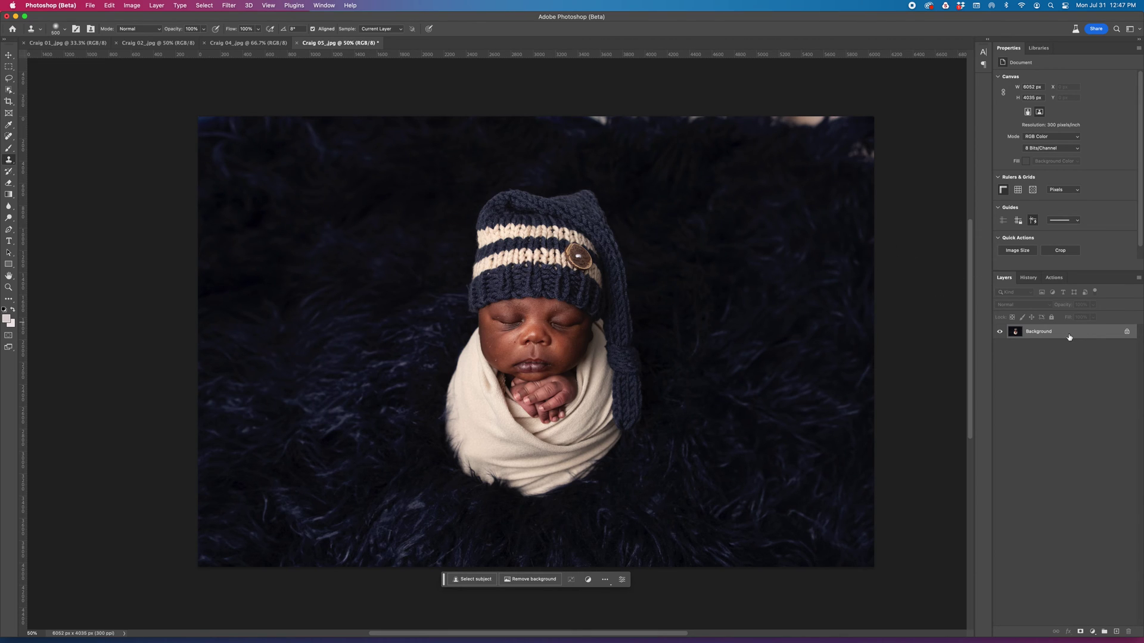
key(super+j)
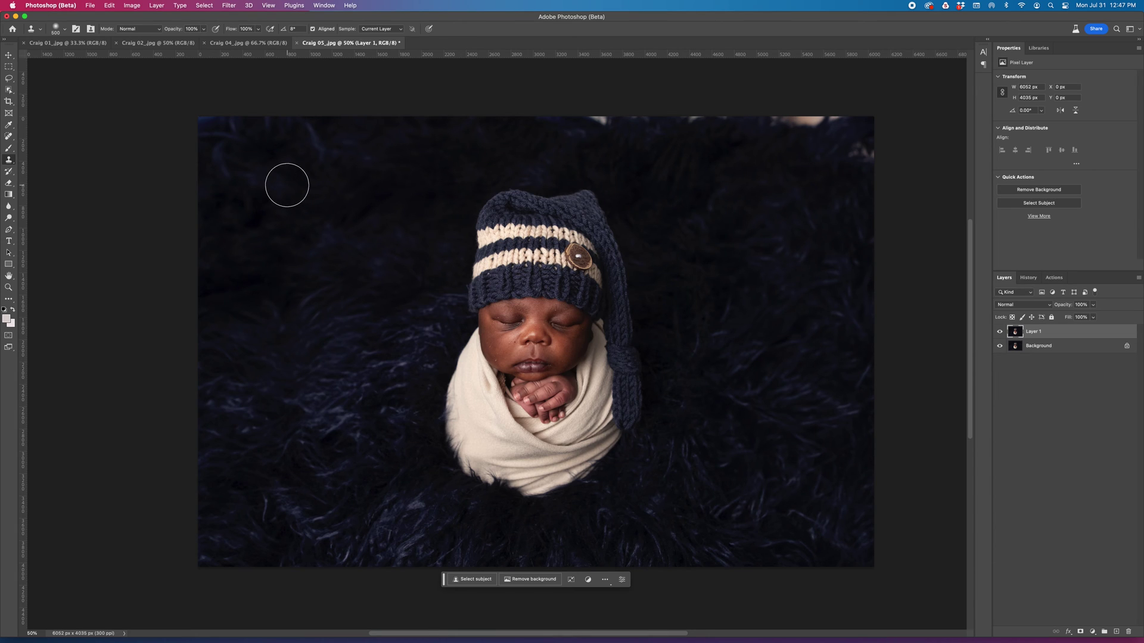
Clone dark fur over the light patches along the photo's upper edge on Layer 1 and merge it into the Background.
click(1072, 350)
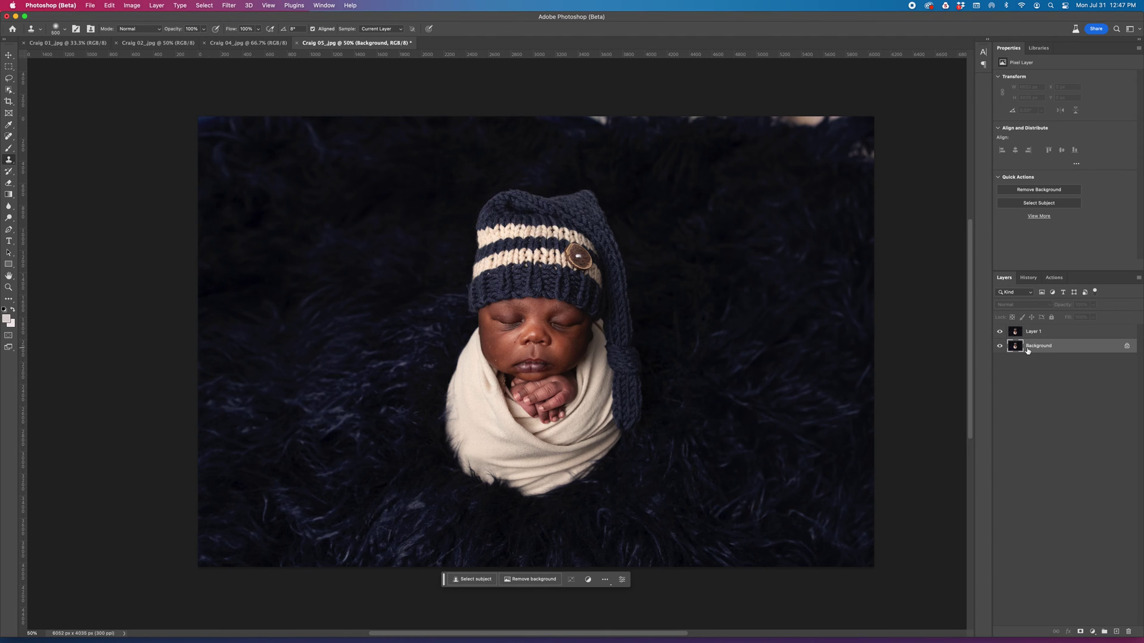
click(1040, 331)
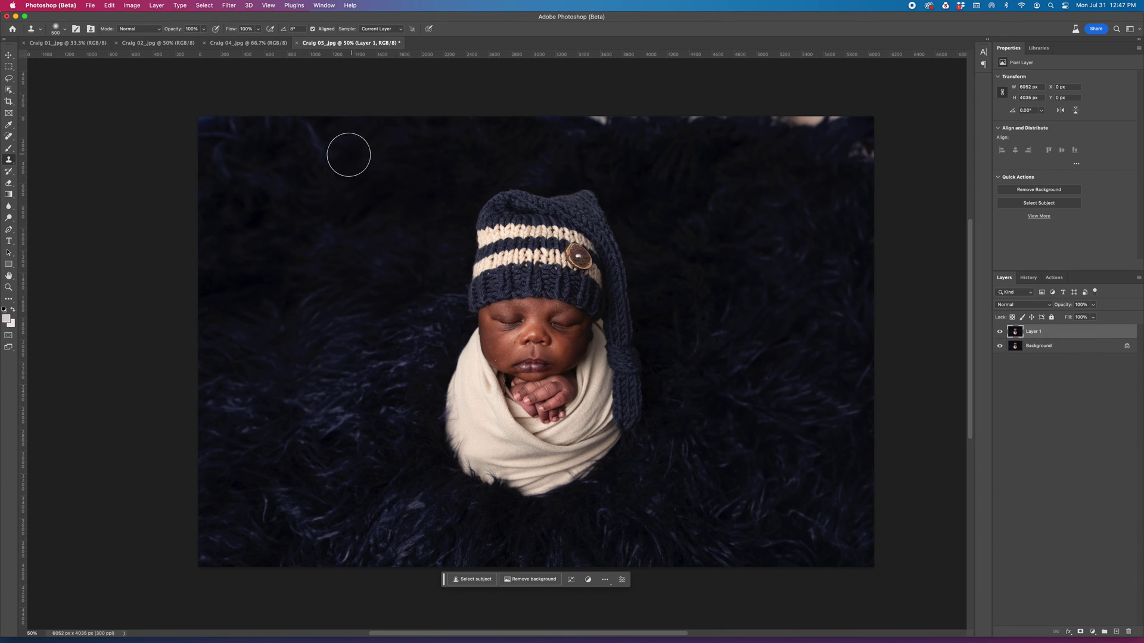
click(603, 115)
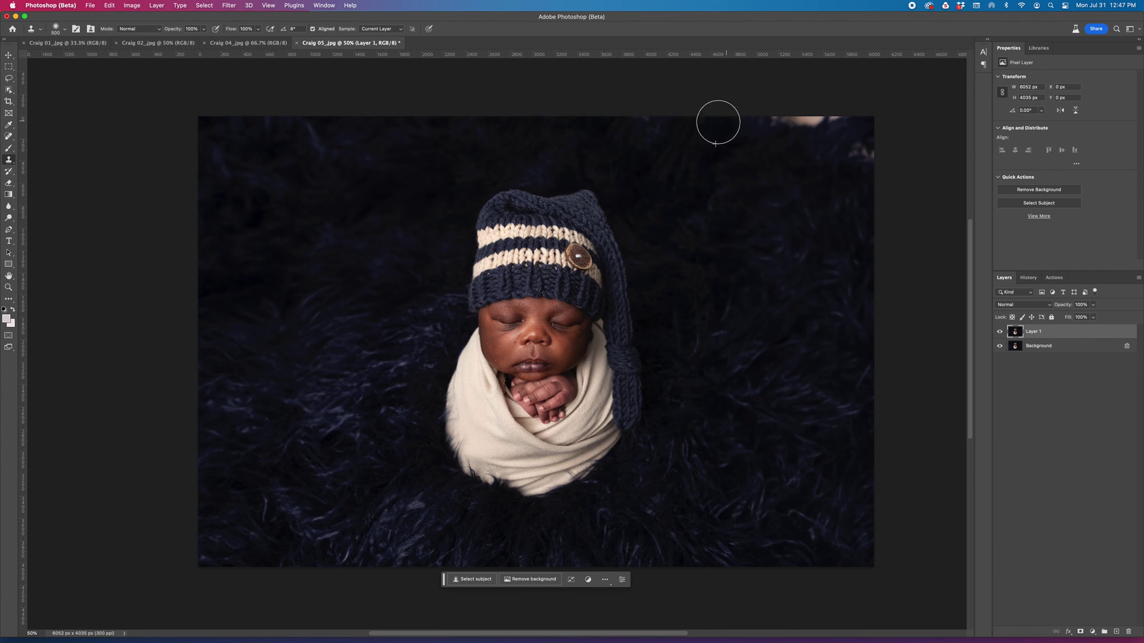
drag(795, 124, 830, 121)
click(863, 156)
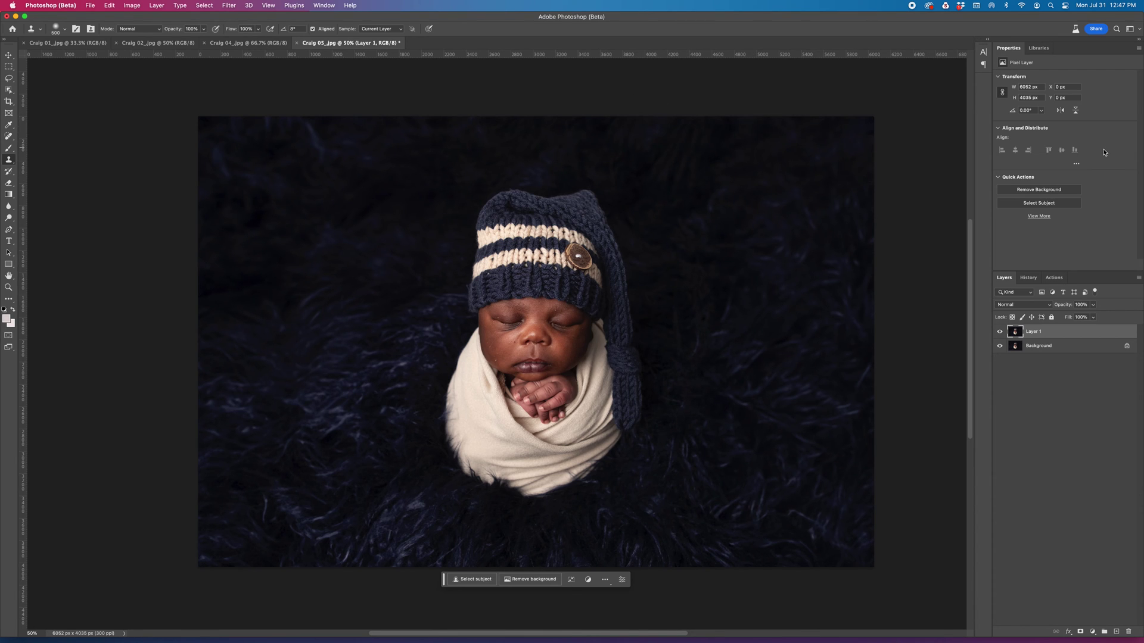
key(super+e)
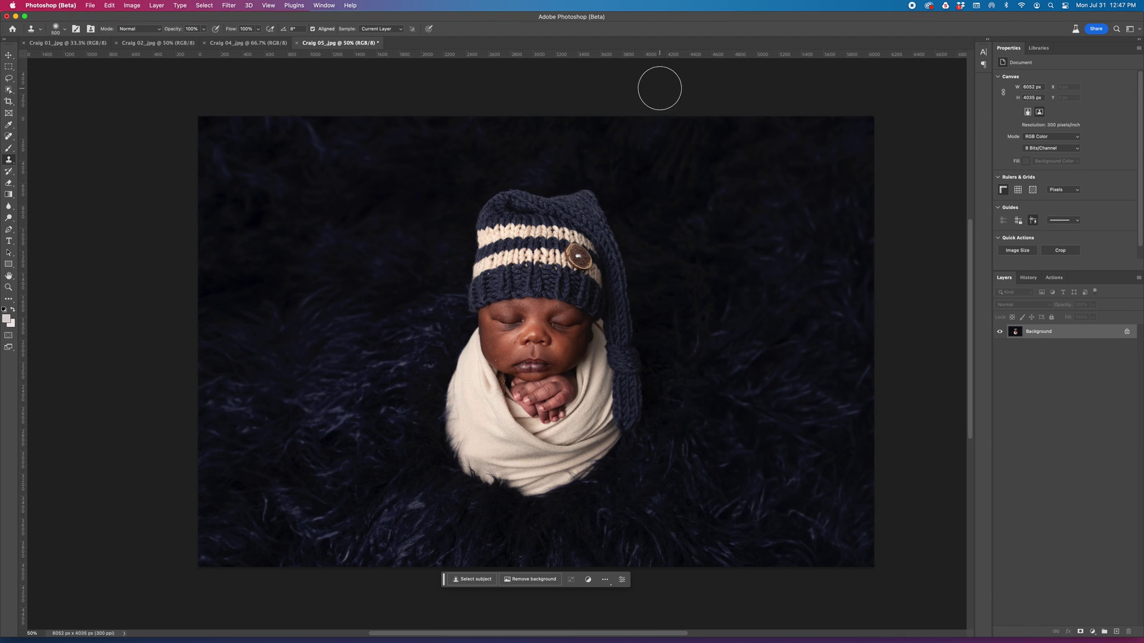
Apply a crop with Original Ratio and Content-Aware Fill around the full photo.
click(9, 101)
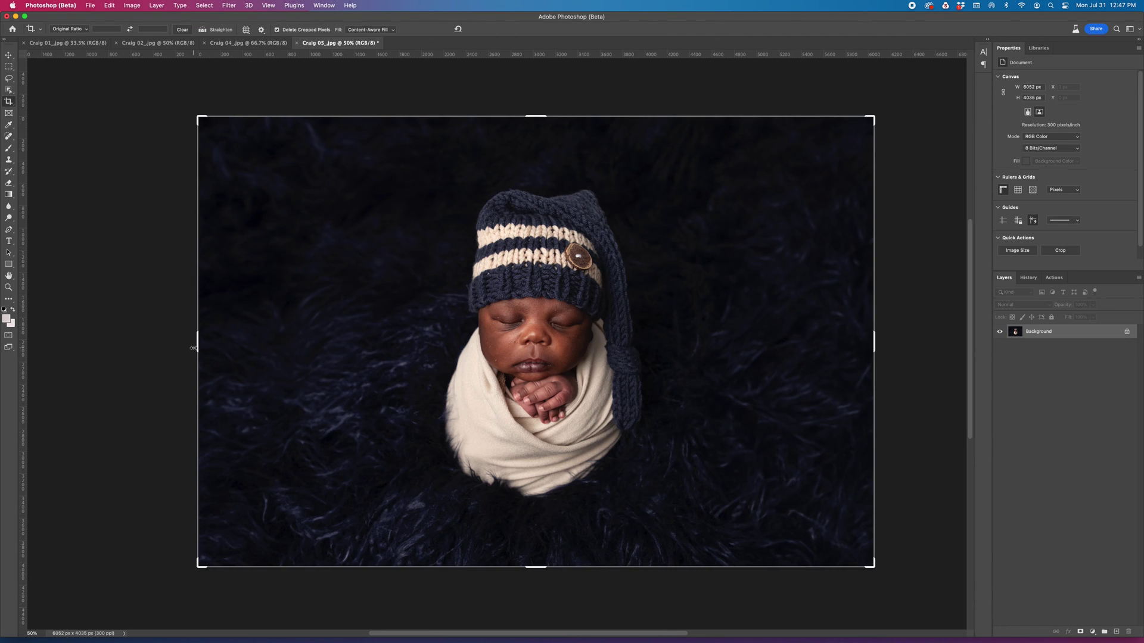
drag(193, 349, 202, 343)
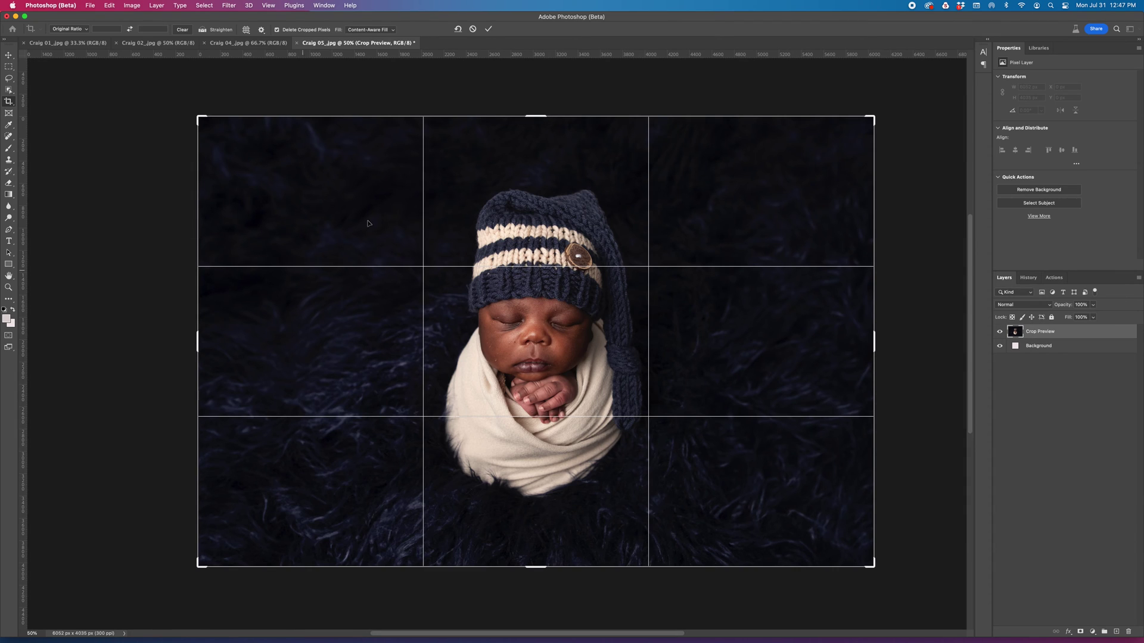
click(488, 28)
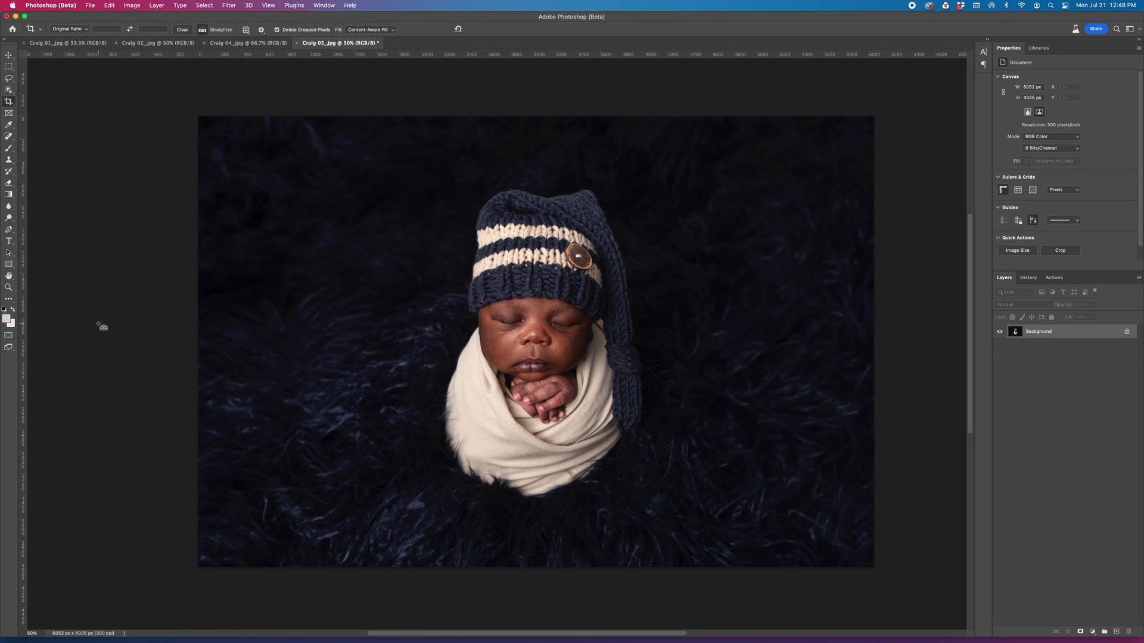
Duplicate the Background layer and open the Liquify filter on the copy.
key(super+j)
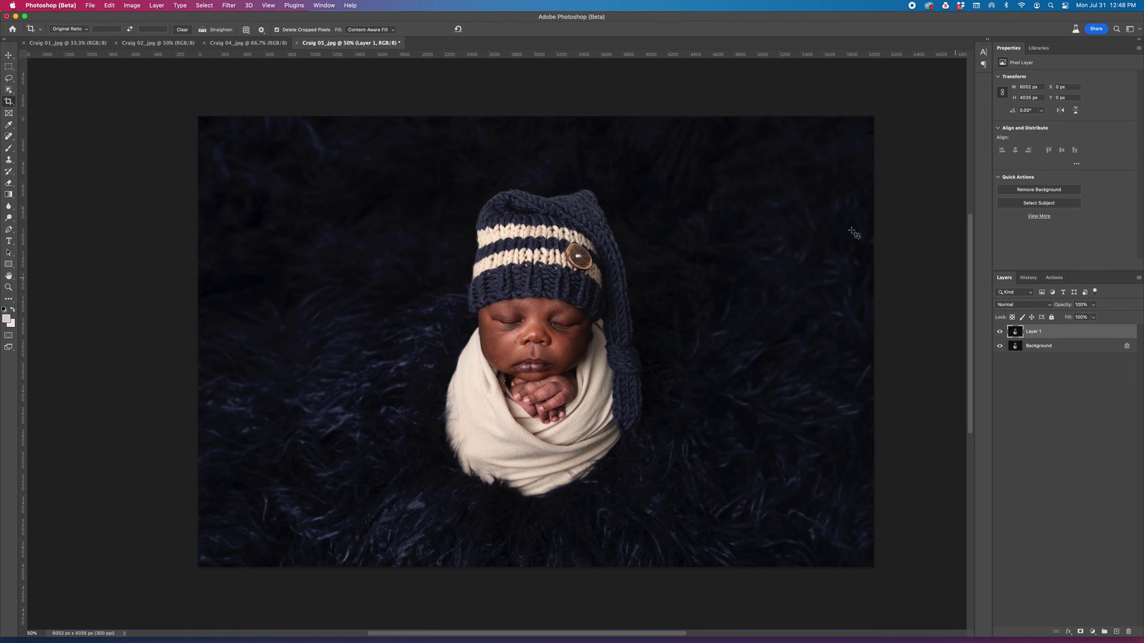
click(229, 6)
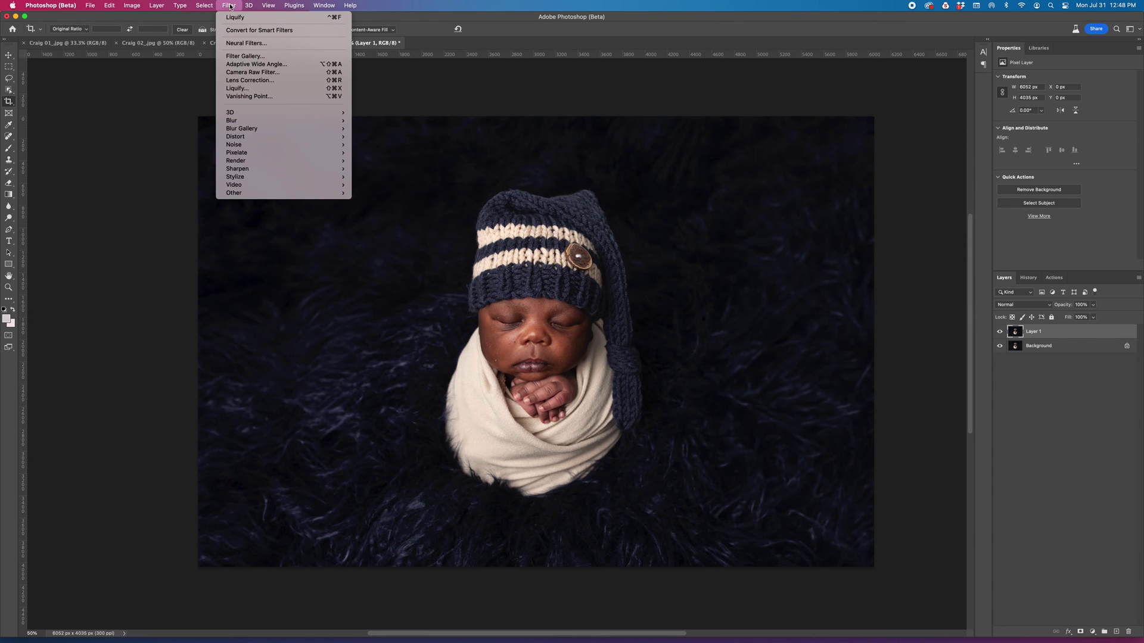
click(238, 88)
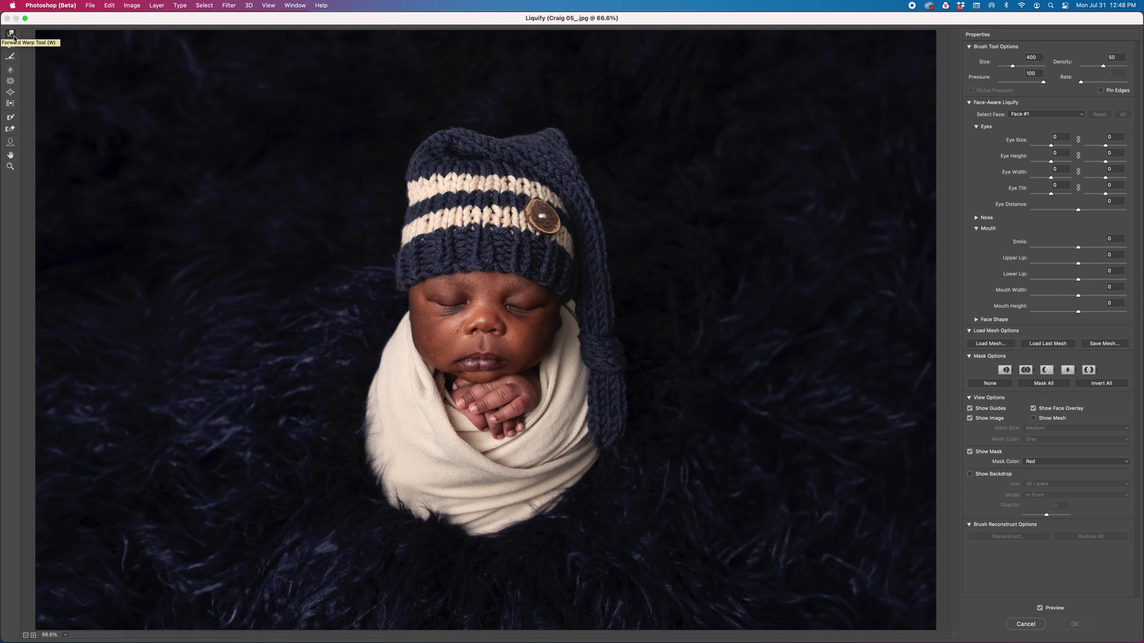
Enlarge the Forward Warp brush and push the hat's upper left edge slightly down.
key(bracketright)
key(bracketright)
key(bracketright)
key(bracketright)
key(bracketright)
key(bracketright)
key(bracketright)
drag(412, 144, 410, 155)
Smooth the bumps along the crown of the hat with smaller Forward Warp brushes of about 300 to 500.
key(bracketleft)
key(bracketleft)
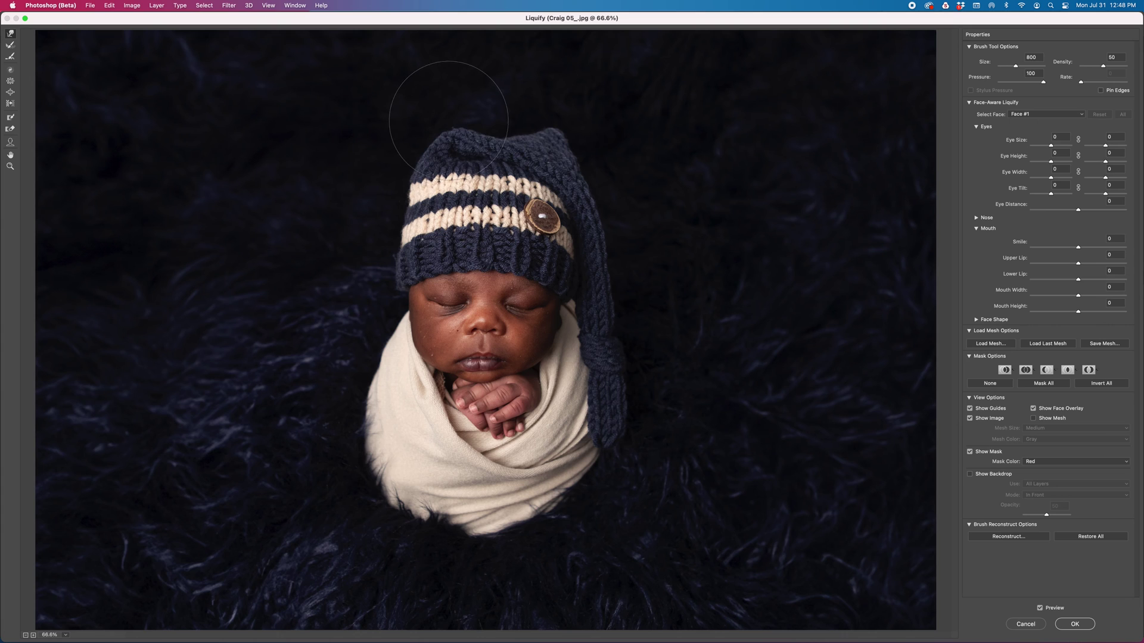
key(bracketleft)
key(bracketleft)
key(bracketleft)
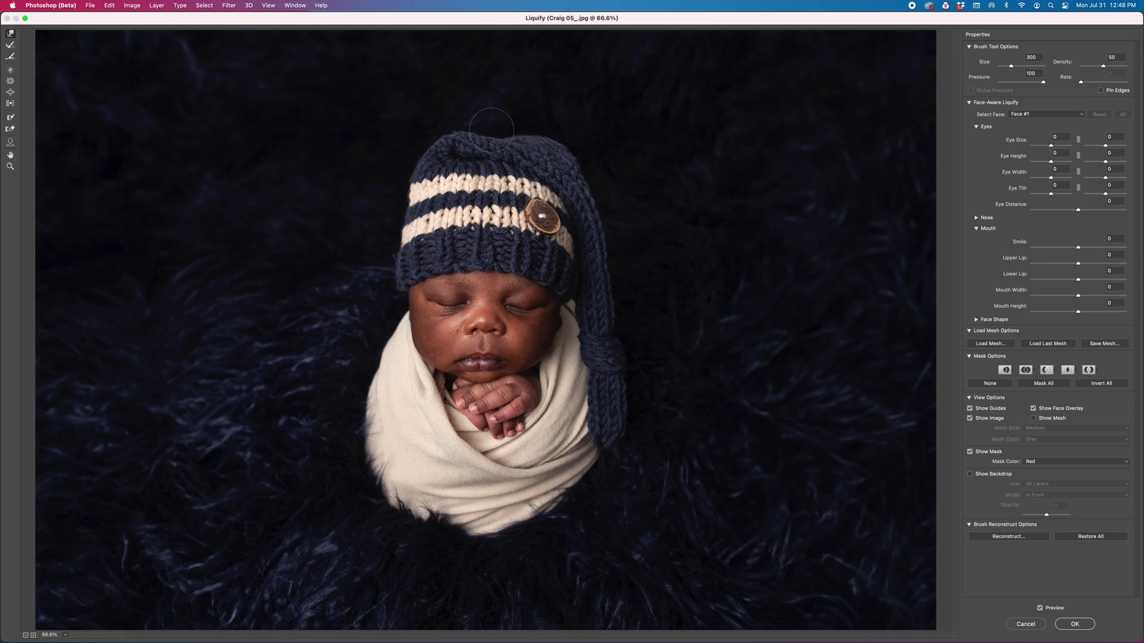
key(bracketright)
key(bracketright)
drag(440, 140, 439, 146)
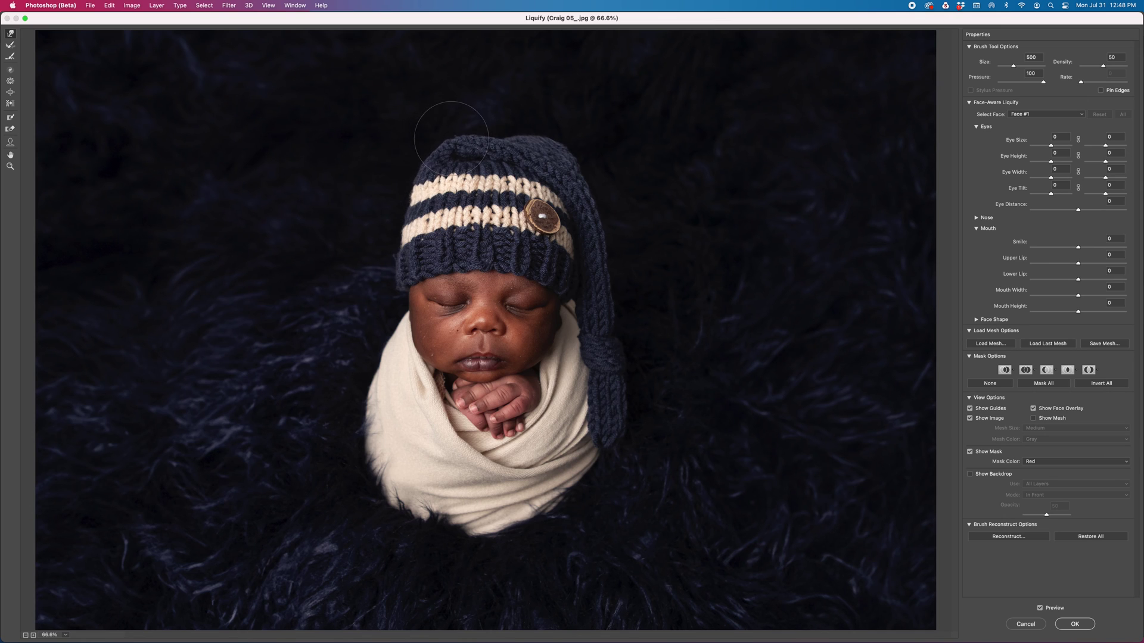
key(bracketleft)
key(bracketleft)
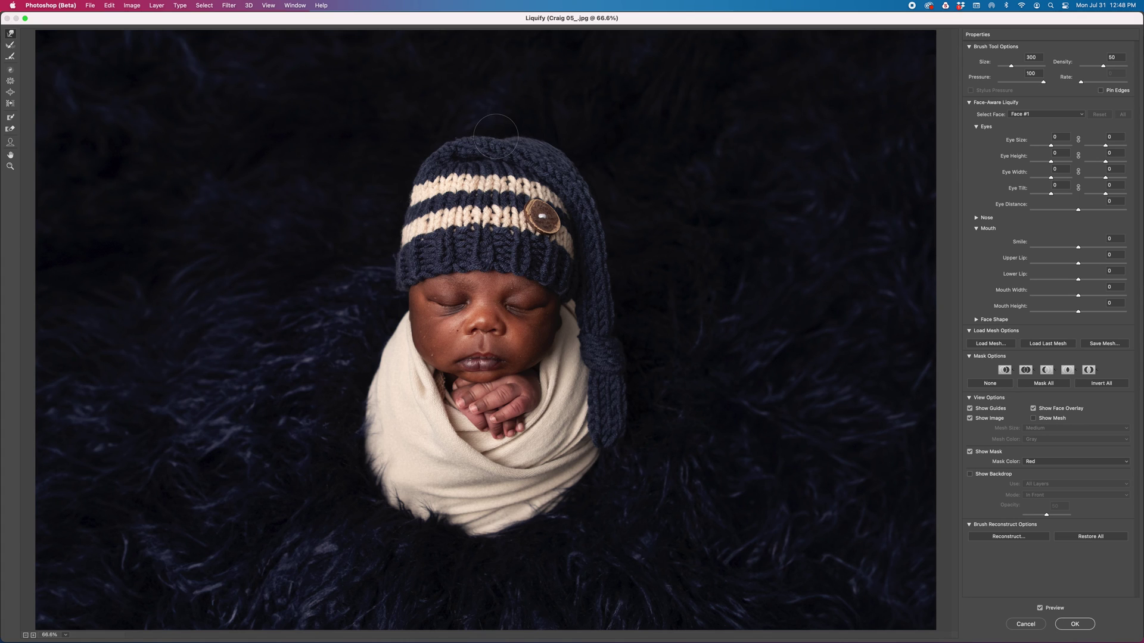
Compare the hat with and without the warp, apply the Liquify changes and merge the layer into the Background.
key(super+minus)
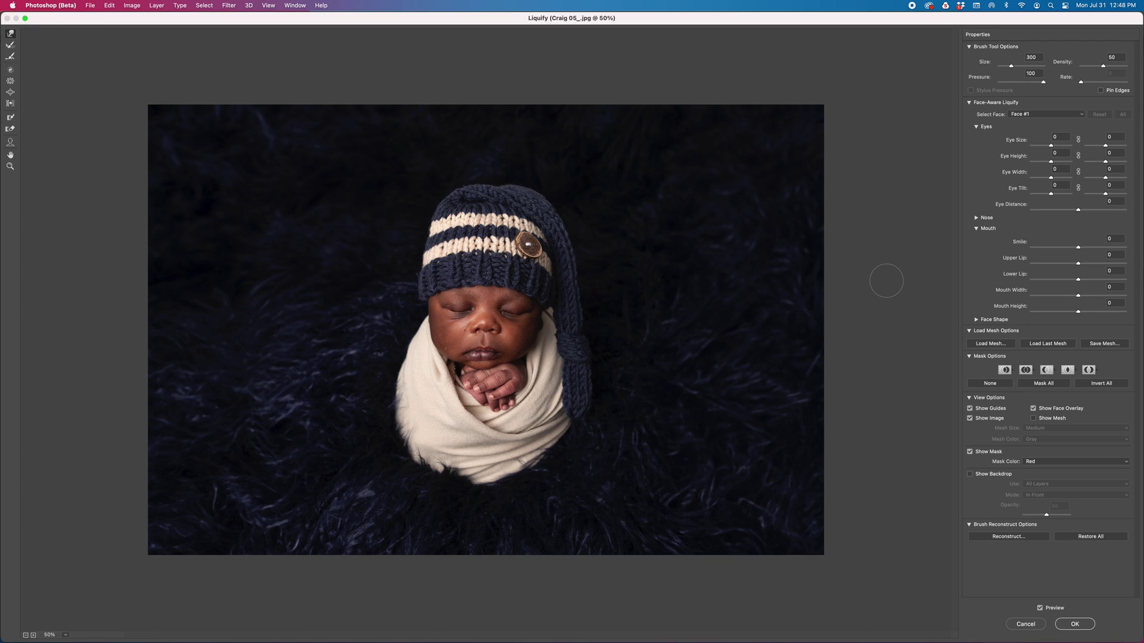
click(1041, 608)
click(1041, 609)
click(1040, 608)
click(1041, 608)
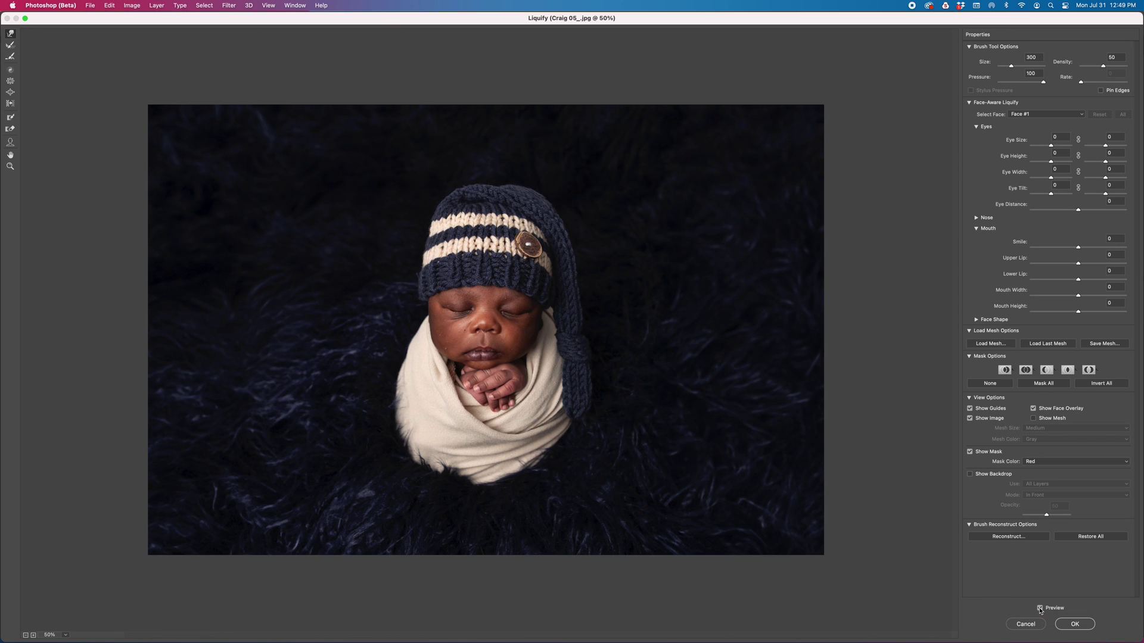
click(1077, 625)
key(super+e)
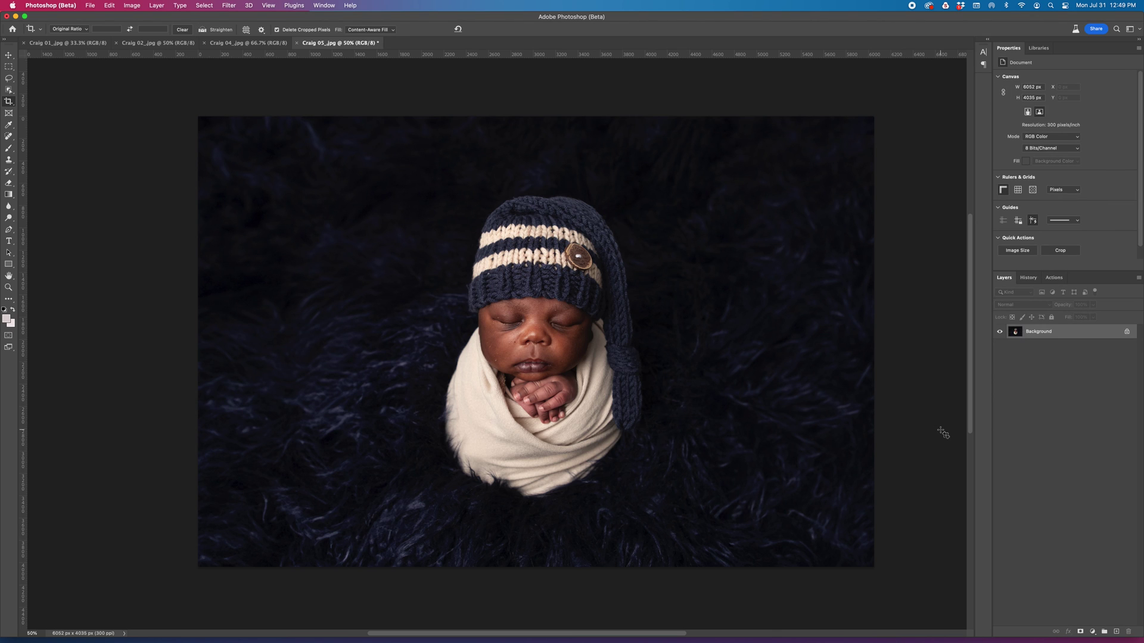
scroll(943, 433, right, 2)
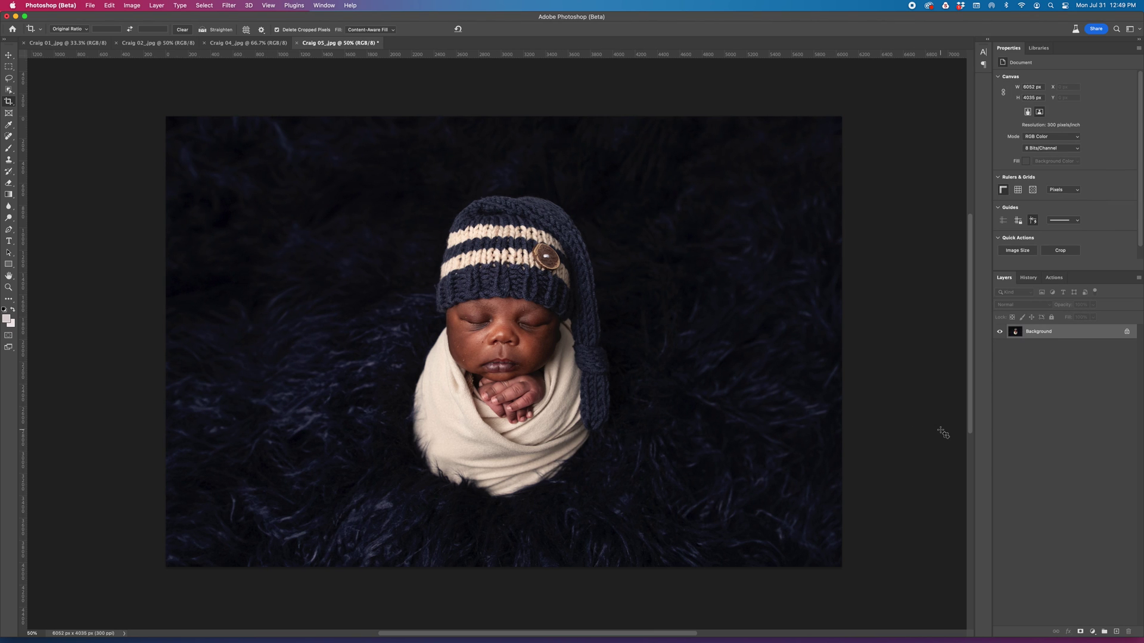